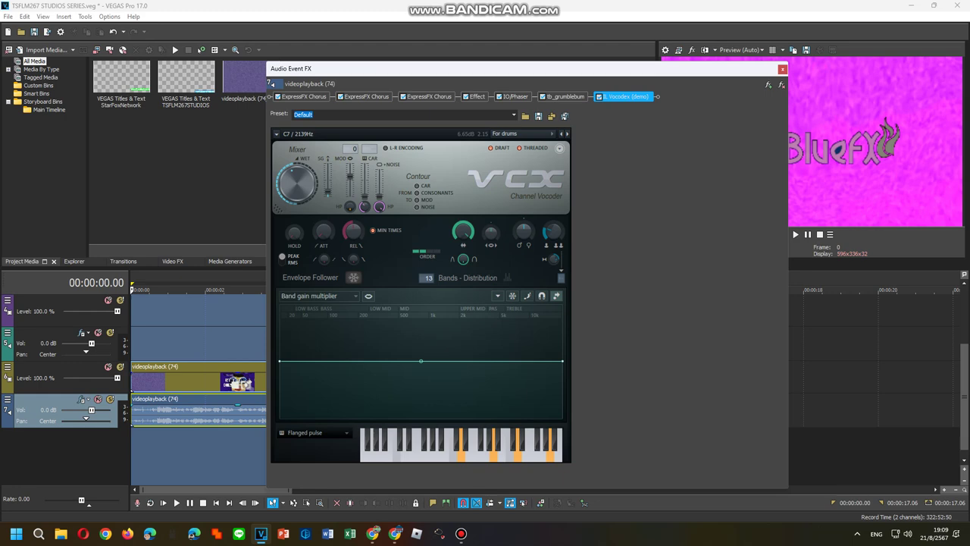
# Add the Tuneup X-Z audio FX package to the second videoplayback (74) audio event.
pyautogui.click(783, 69)
pyautogui.rightClick(438, 414)
pyautogui.click(477, 167)
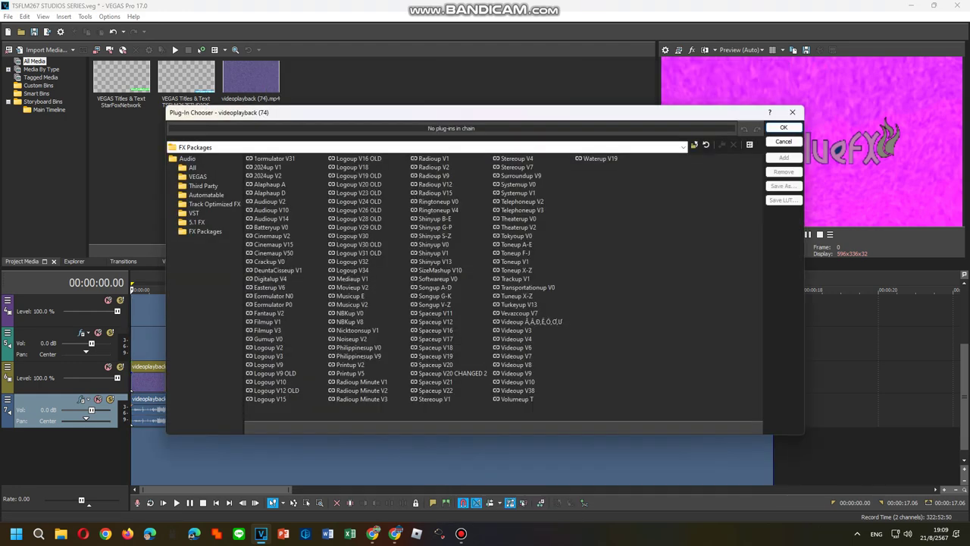
pyautogui.doubleClick(516, 296)
pyautogui.click(784, 127)
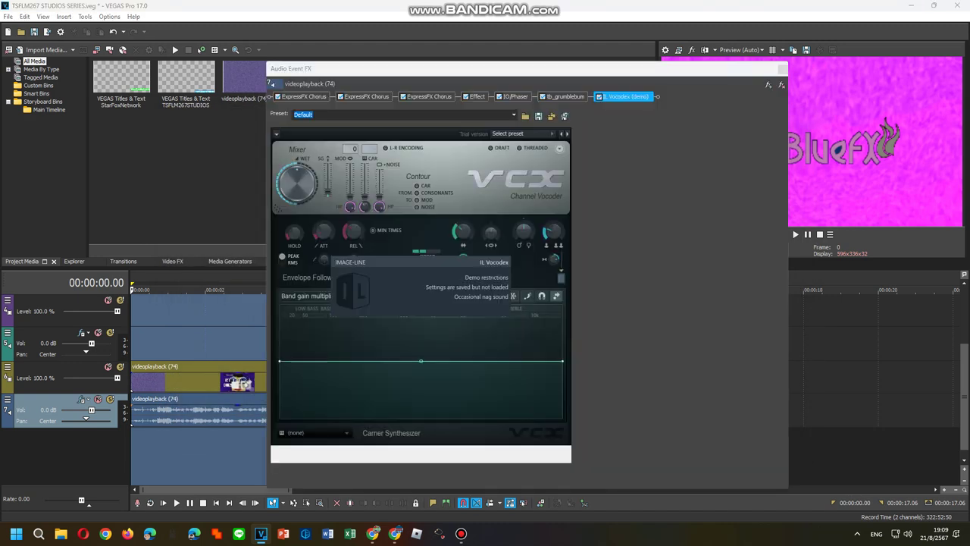
# Apply the [Sys] Slow light chorus preset to the third ExpressFX Chorus and the WEIRD RING&SYNC preset to the Orange Vocoder effect.
pyautogui.click(428, 97)
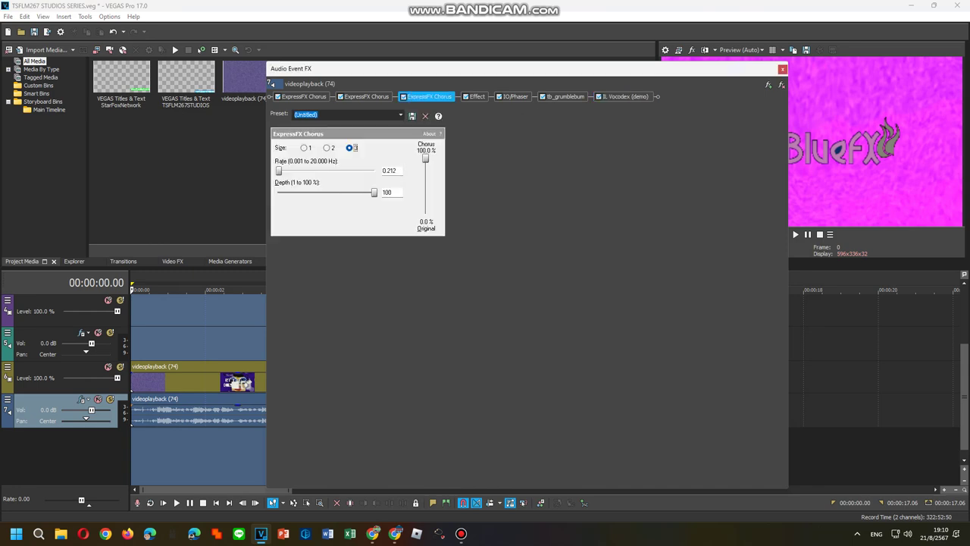
pyautogui.click(401, 115)
pyautogui.click(341, 154)
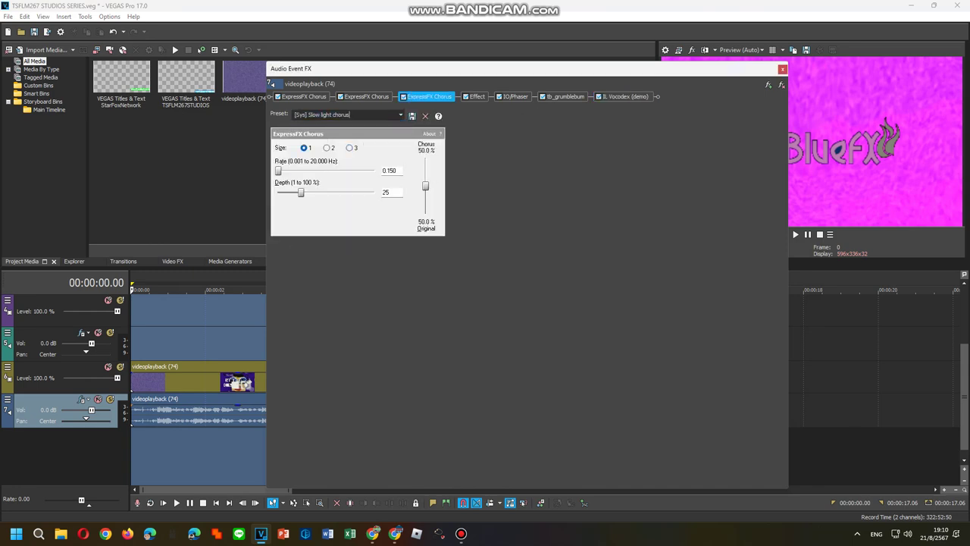
pyautogui.click(476, 97)
pyautogui.click(481, 115)
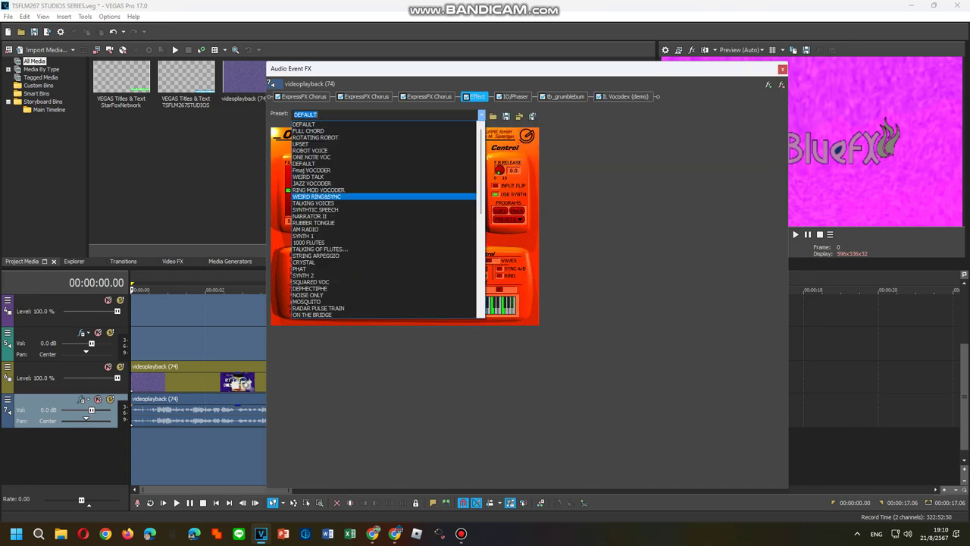
pyautogui.click(394, 195)
# Load the Clearer preset in the IL Vocodex effect and set its carrier tone to Phased 2.
pyautogui.click(626, 96)
pyautogui.click(523, 133)
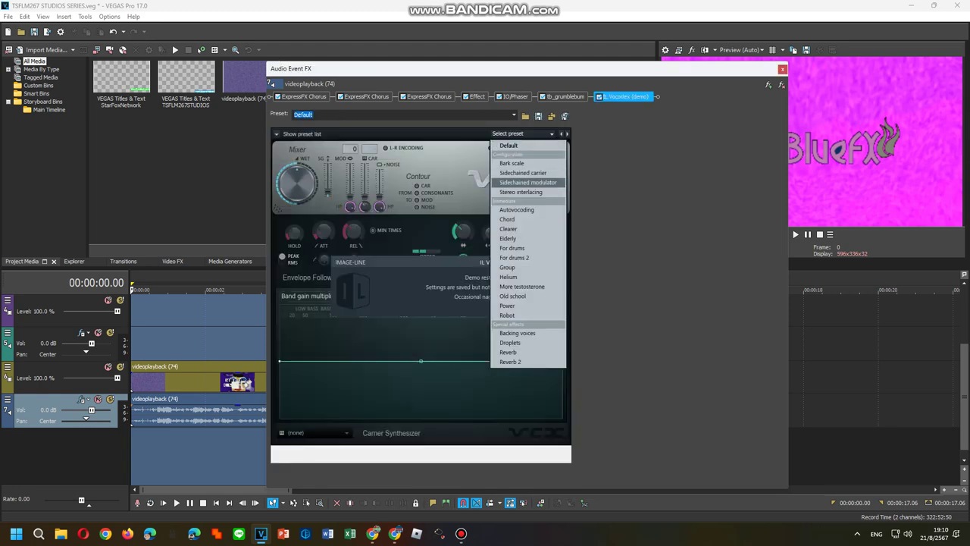
pyautogui.click(507, 228)
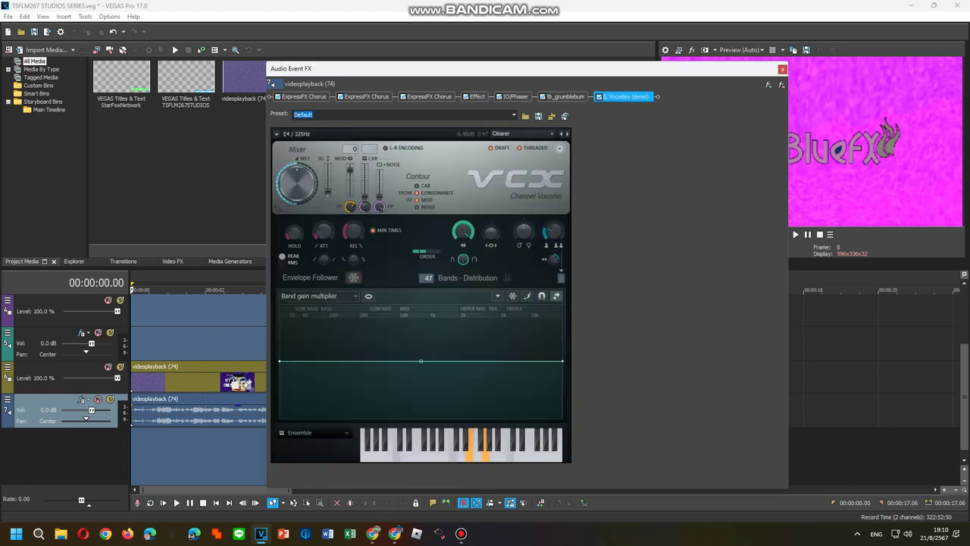
pyautogui.click(314, 432)
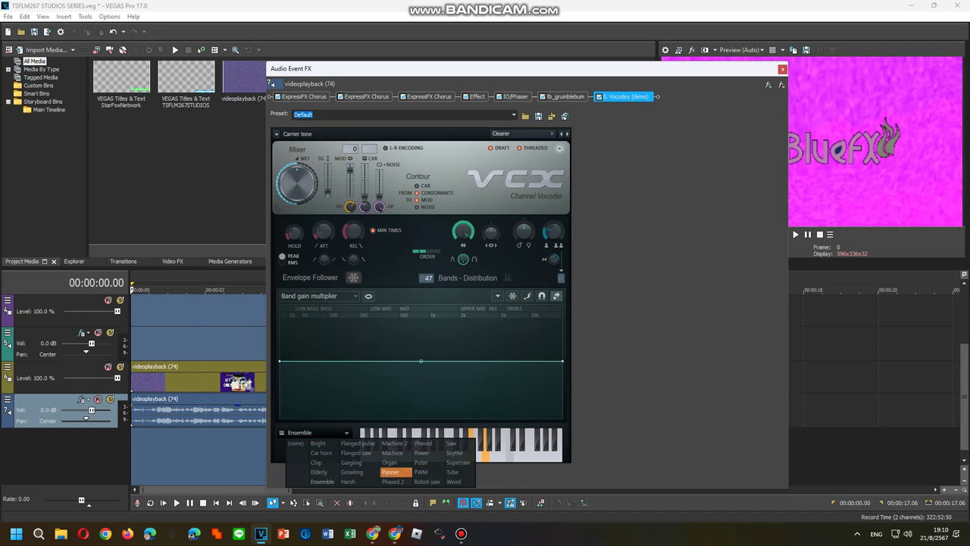
pyautogui.click(393, 472)
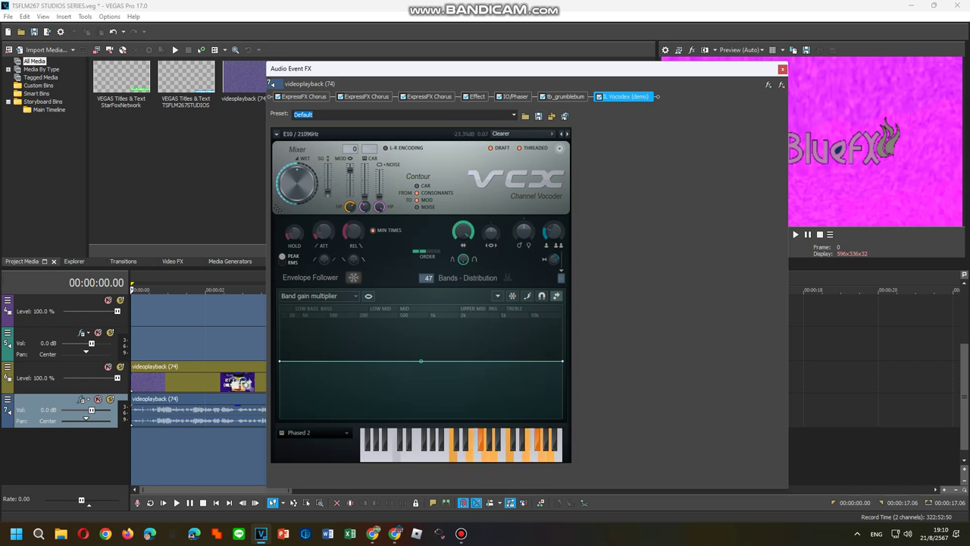
# Add the Tuneup X-Z audio FX package to the third videoplayback (74) audio event.
pyautogui.click(781, 68)
pyautogui.rightClick(647, 410)
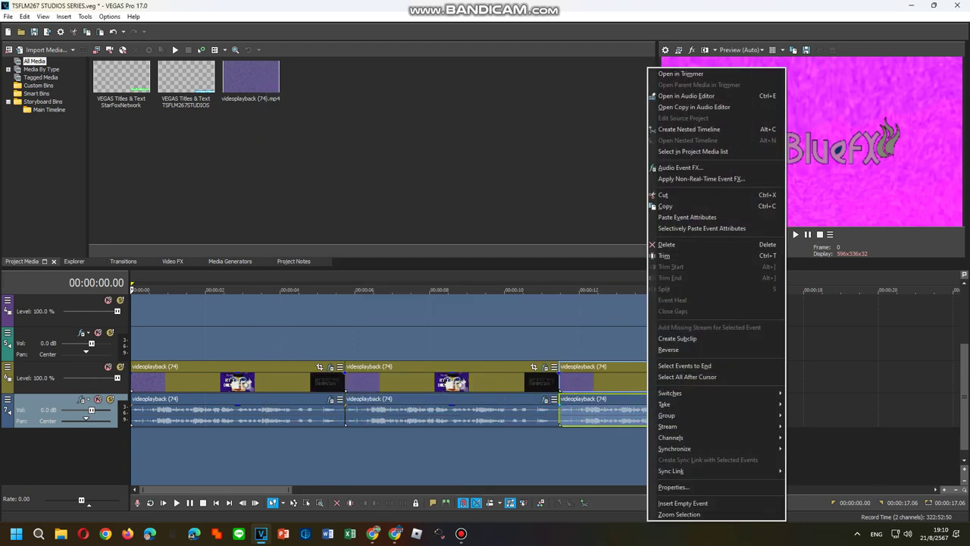
pyautogui.click(680, 168)
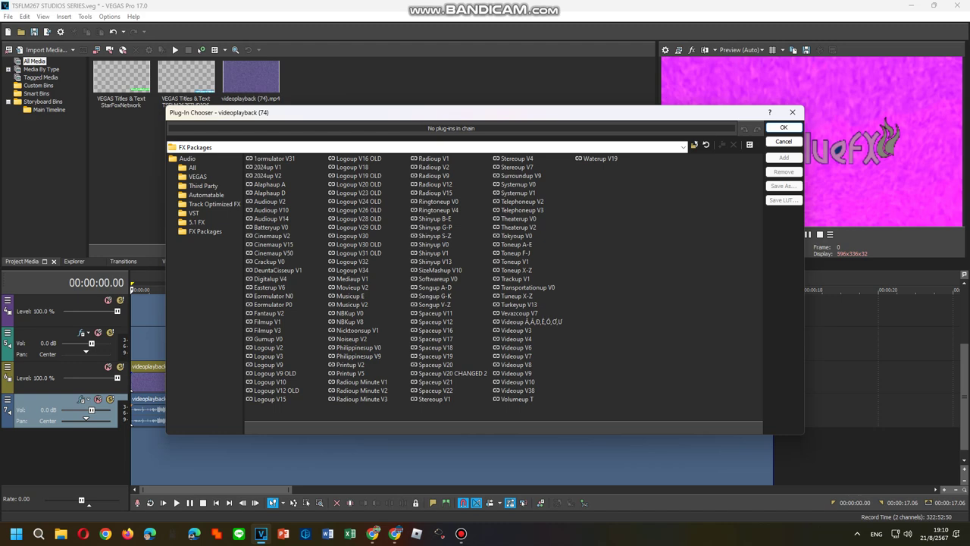
pyautogui.doubleClick(516, 296)
pyautogui.click(784, 127)
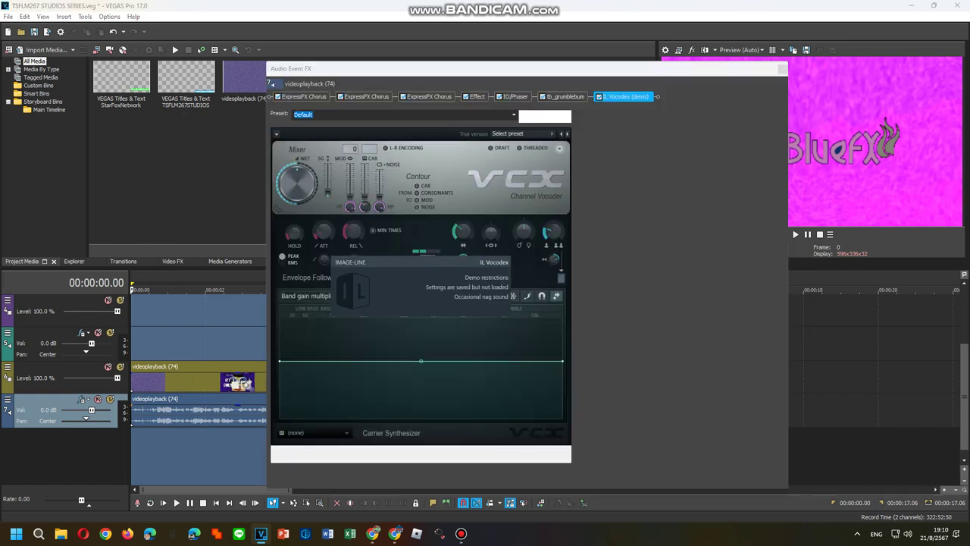
# Apply the [Sys] Wacky 2 preset to the first ExpressFX Chorus and the SYNTH 2 preset to the Orange Vocoder effect.
pyautogui.click(400, 115)
pyautogui.click(334, 241)
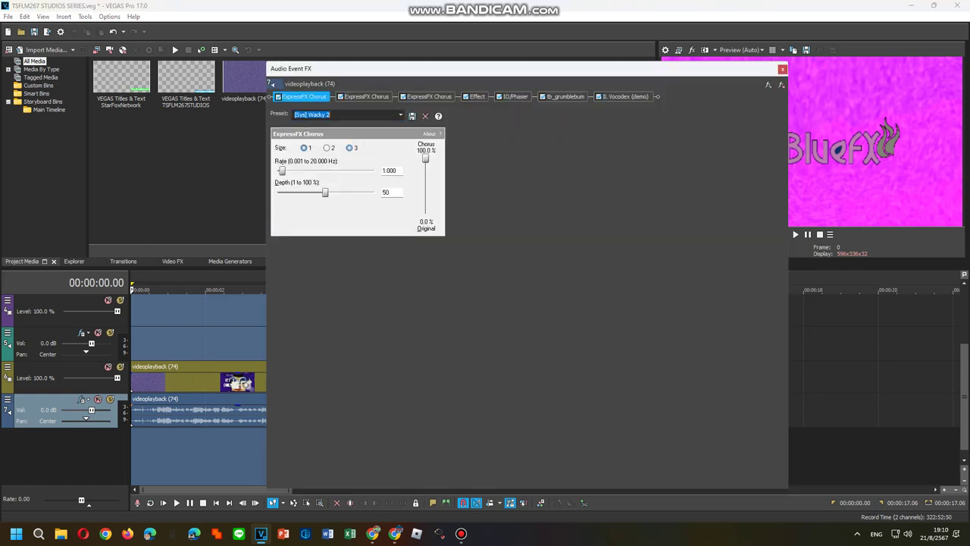
pyautogui.click(477, 97)
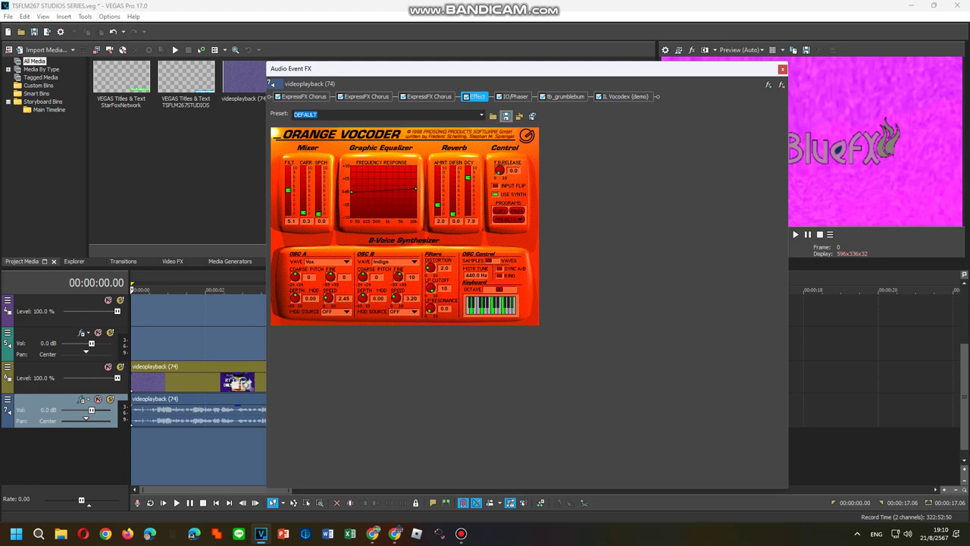
pyautogui.click(481, 115)
pyautogui.click(389, 256)
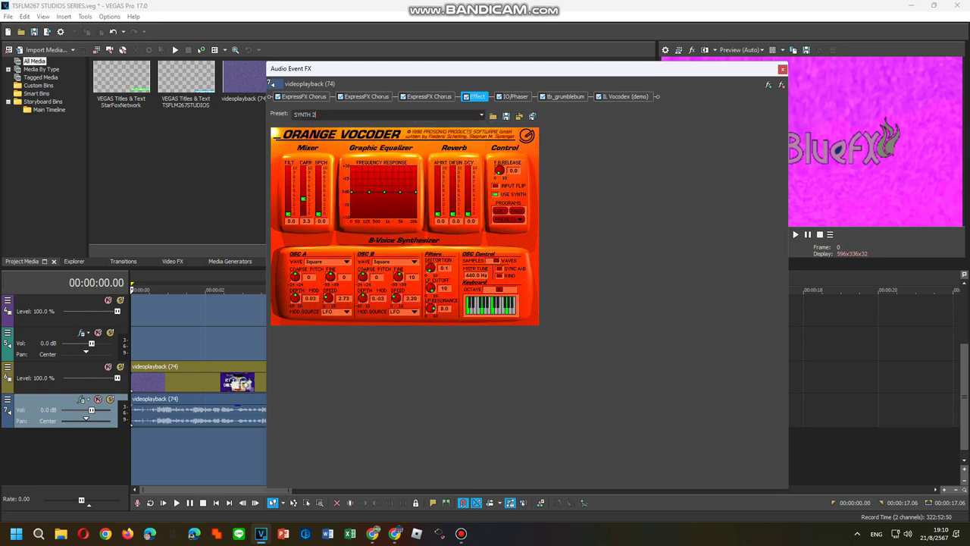
# Load the Power preset in IL Vocodex, set its carrier tone to Machine, and close the audio effects window.
pyautogui.click(625, 97)
pyautogui.click(523, 133)
pyautogui.click(509, 305)
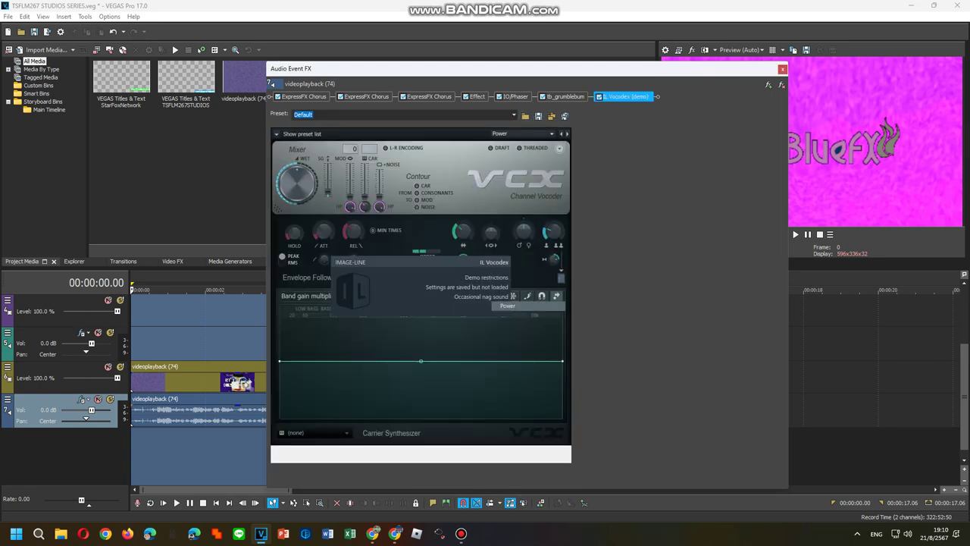
pyautogui.click(319, 433)
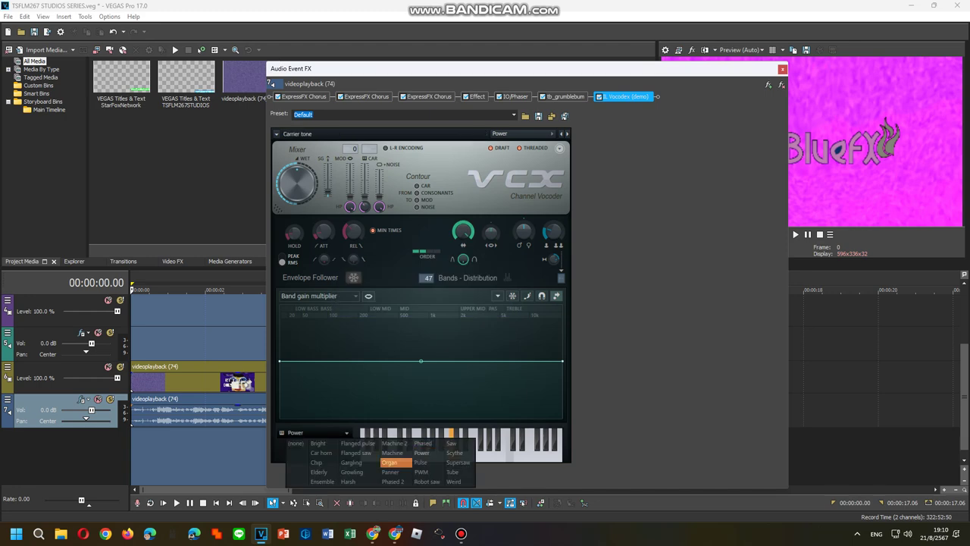
pyautogui.click(393, 452)
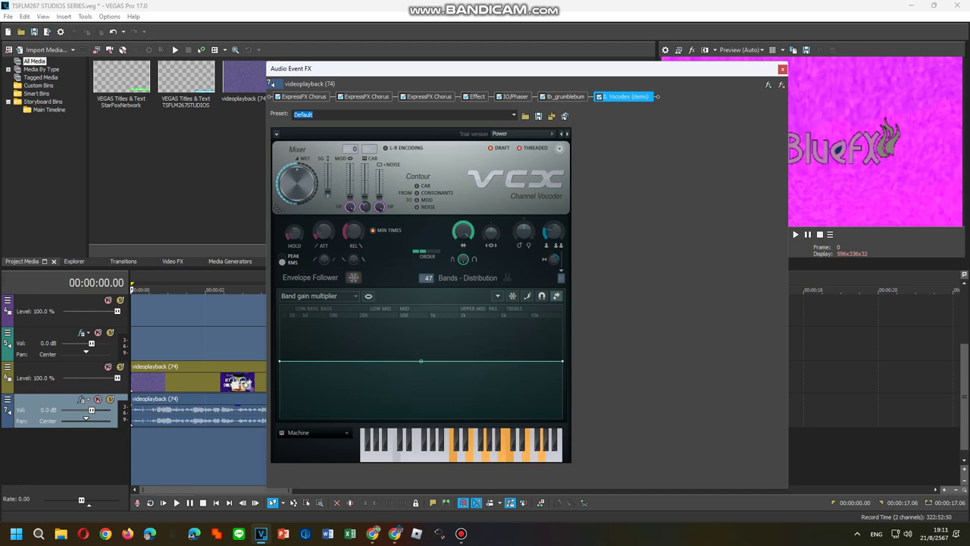
pyautogui.click(782, 68)
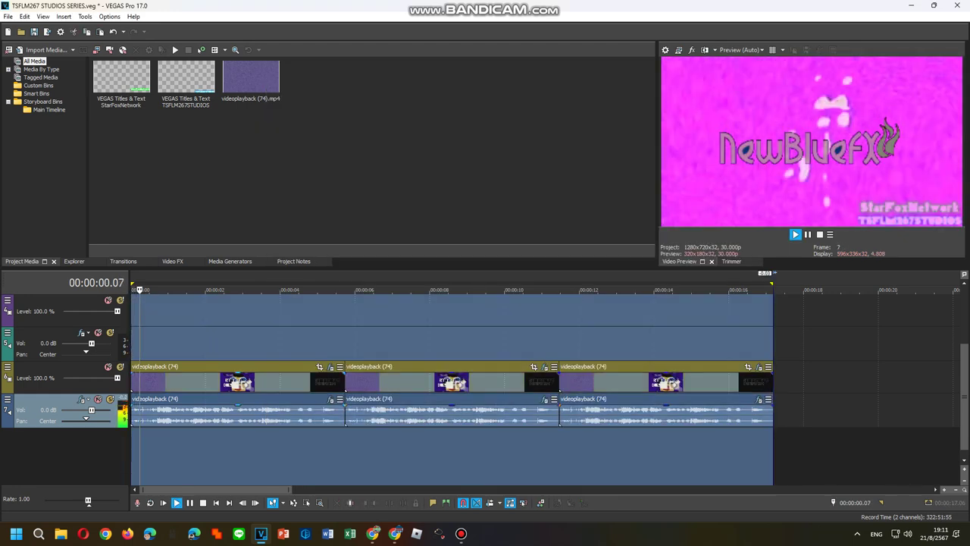
# Review the settings of the video effects in the first clip's chain, including Wiggle, Video Tuneup and Invert.
pyautogui.rightClick(281, 381)
pyautogui.click(313, 118)
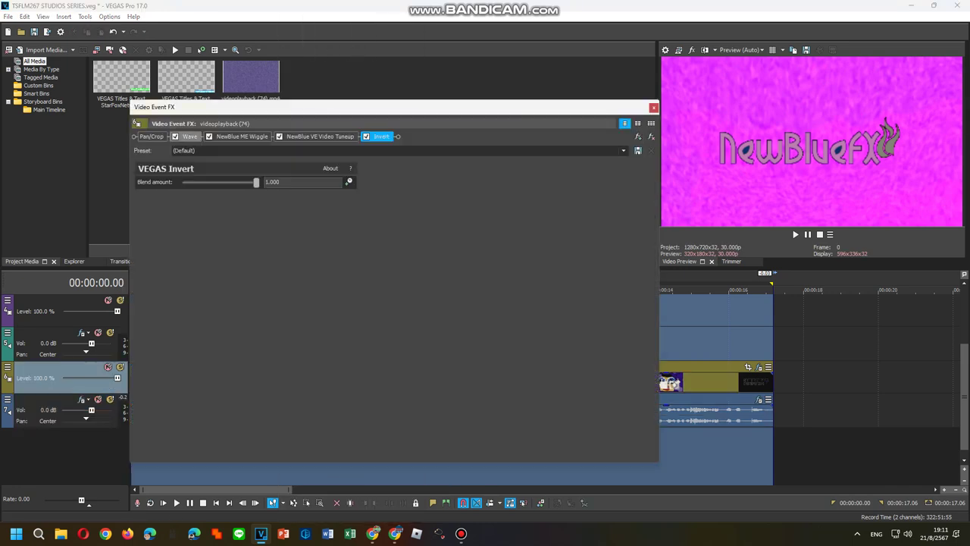
pyautogui.click(580, 194)
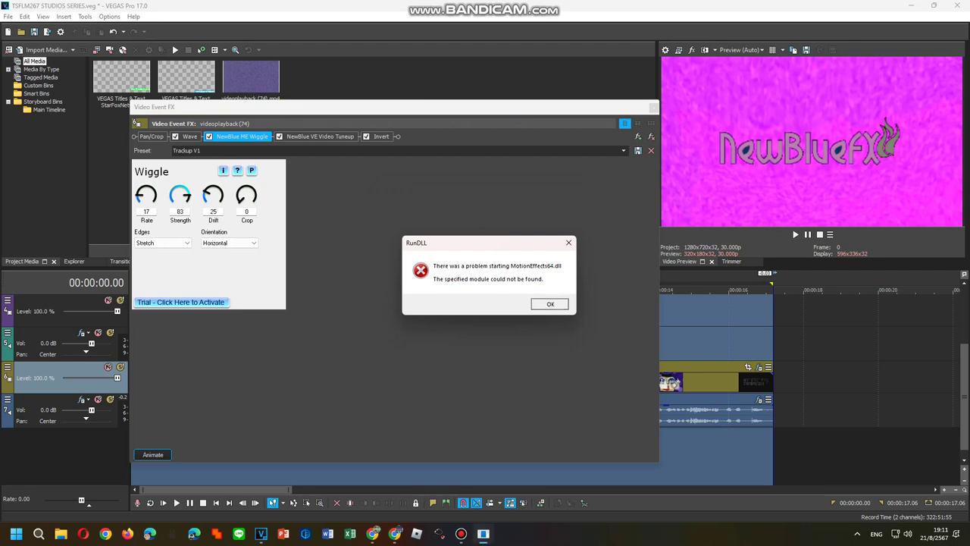
pyautogui.click(550, 303)
pyautogui.click(580, 194)
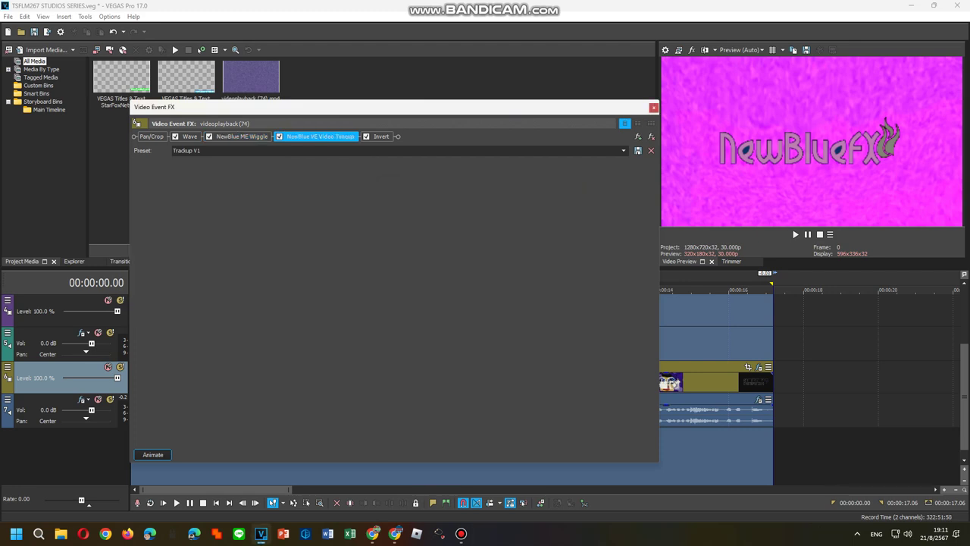
pyautogui.click(551, 301)
pyautogui.click(381, 136)
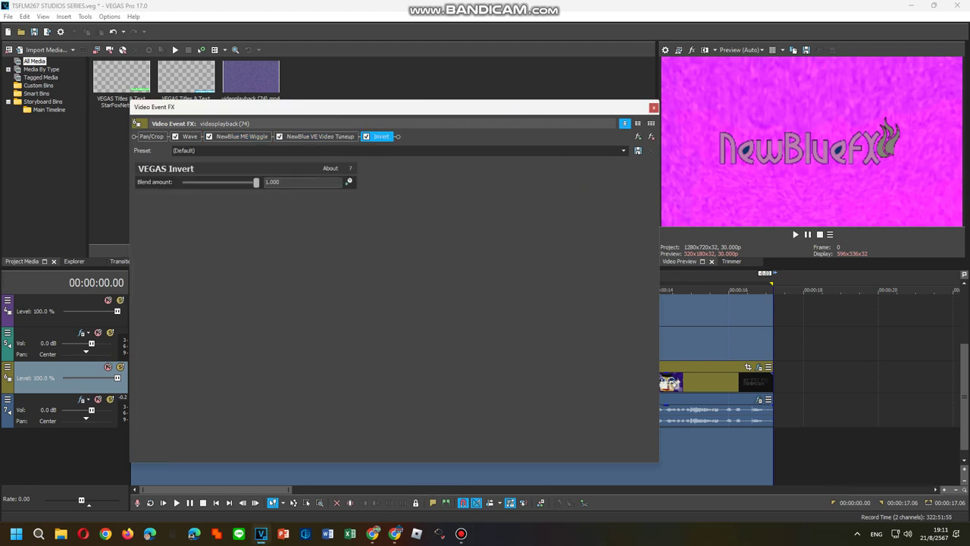
pyautogui.click(653, 107)
# Examine each video effect on the second clip, from Video Tuneup and Color Corrector (Secondary) through the Wiggle effects to Invert.
pyautogui.rightClick(547, 372)
pyautogui.rightClick(525, 381)
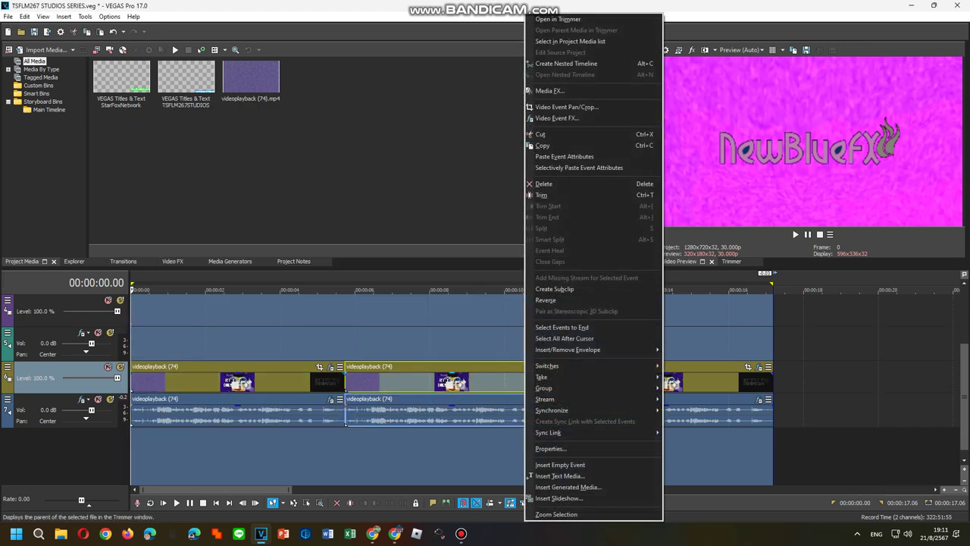
pyautogui.click(560, 118)
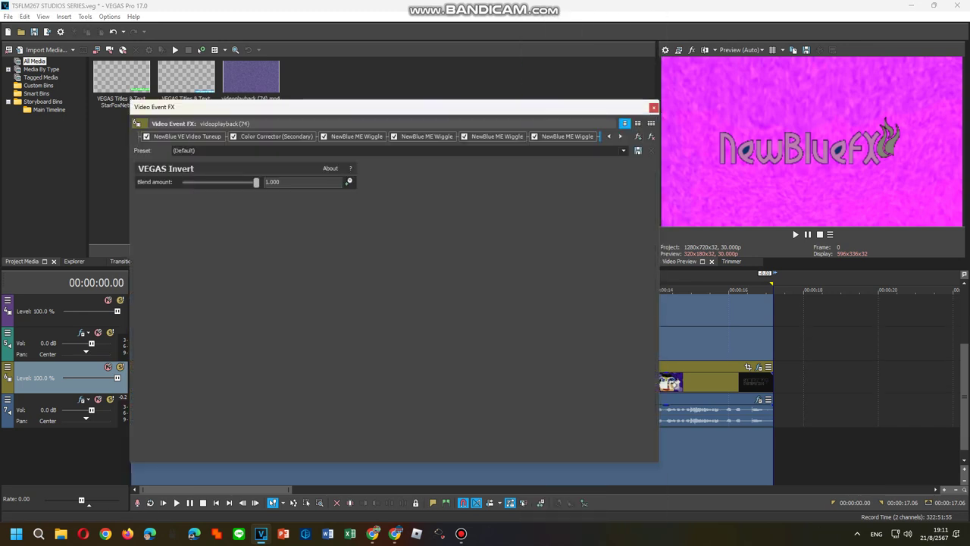
pyautogui.click(187, 137)
pyautogui.click(608, 137)
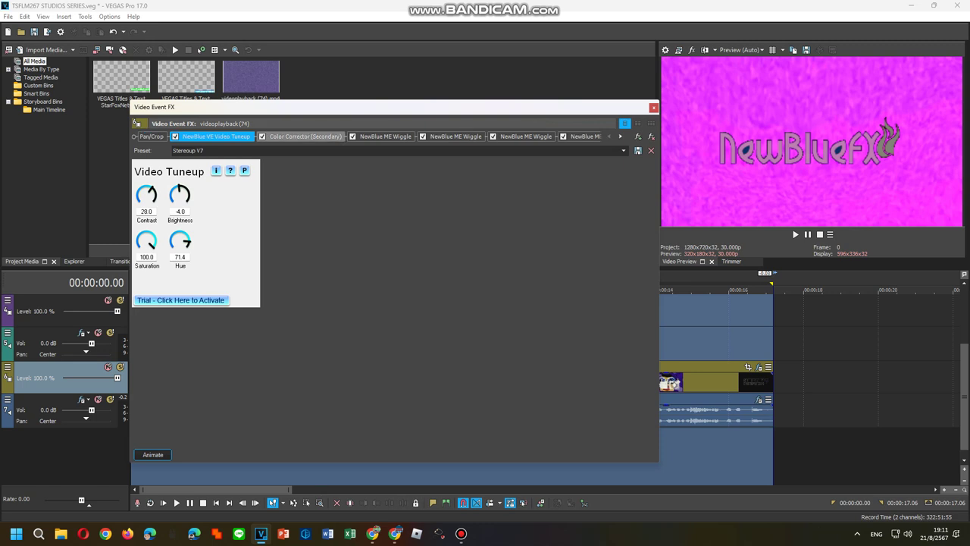
pyautogui.click(305, 136)
pyautogui.click(385, 137)
pyautogui.click(456, 137)
pyautogui.click(526, 136)
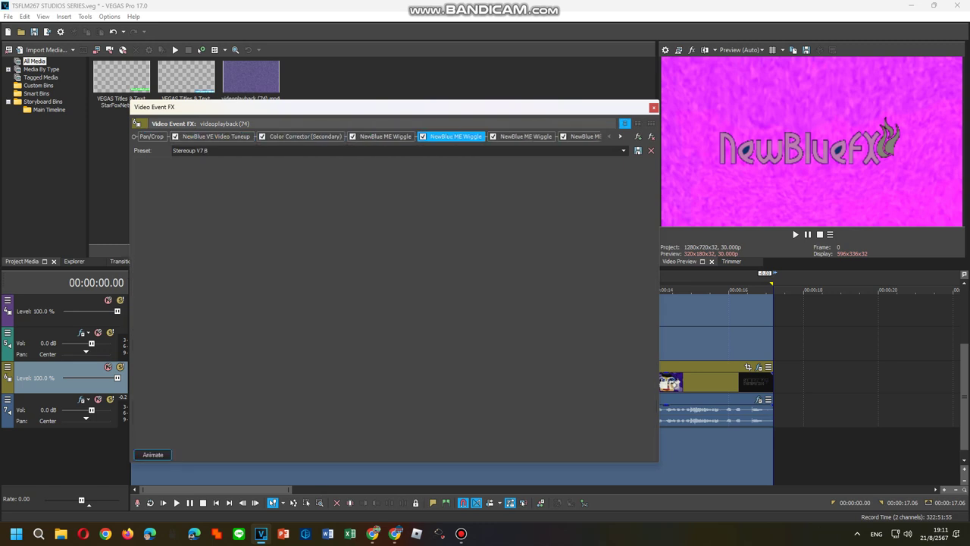
pyautogui.press('Right')
pyautogui.press('Right')
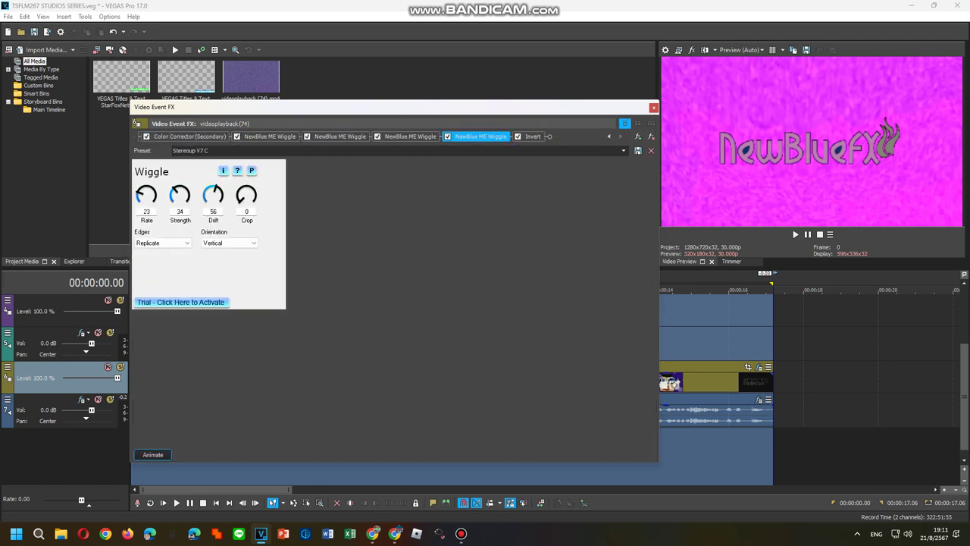
pyautogui.press('Right')
pyautogui.press('Escape')
# Examine the third clip's video effects, including the two Wiggle effects, Wave and Color Corrector (Secondary).
pyautogui.rightClick(692, 381)
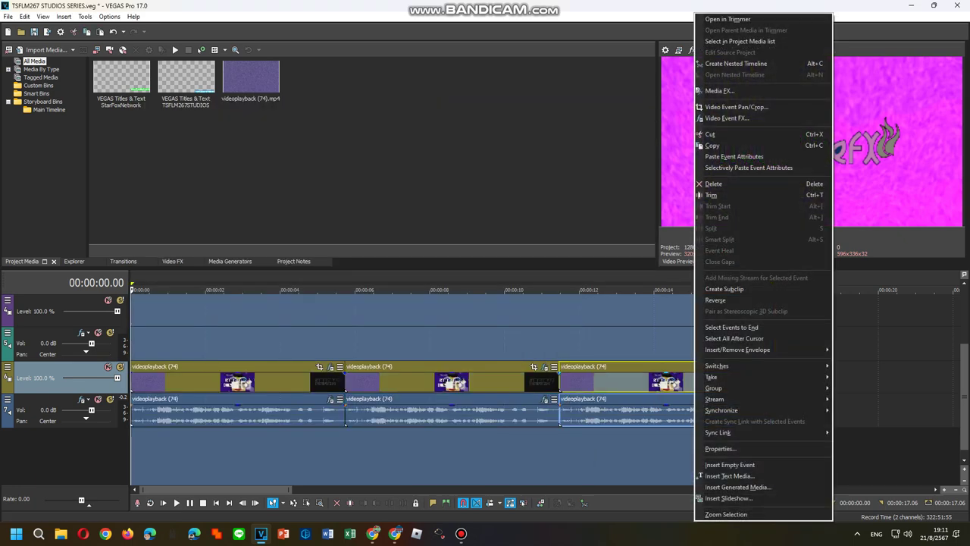
pyautogui.click(726, 118)
pyautogui.click(262, 136)
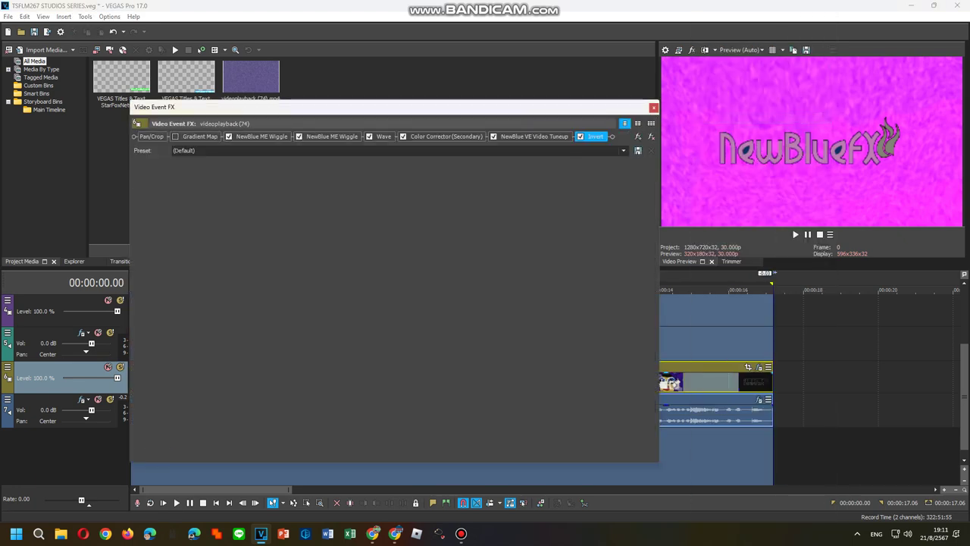
pyautogui.click(332, 136)
pyautogui.click(384, 137)
pyautogui.press('Right')
pyautogui.press('Right')
pyautogui.press('Right')
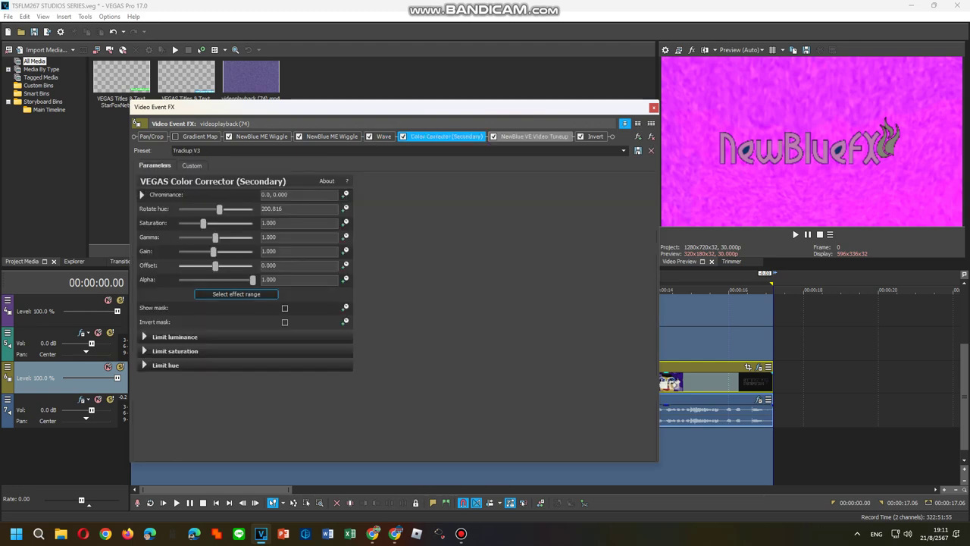
pyautogui.click(653, 108)
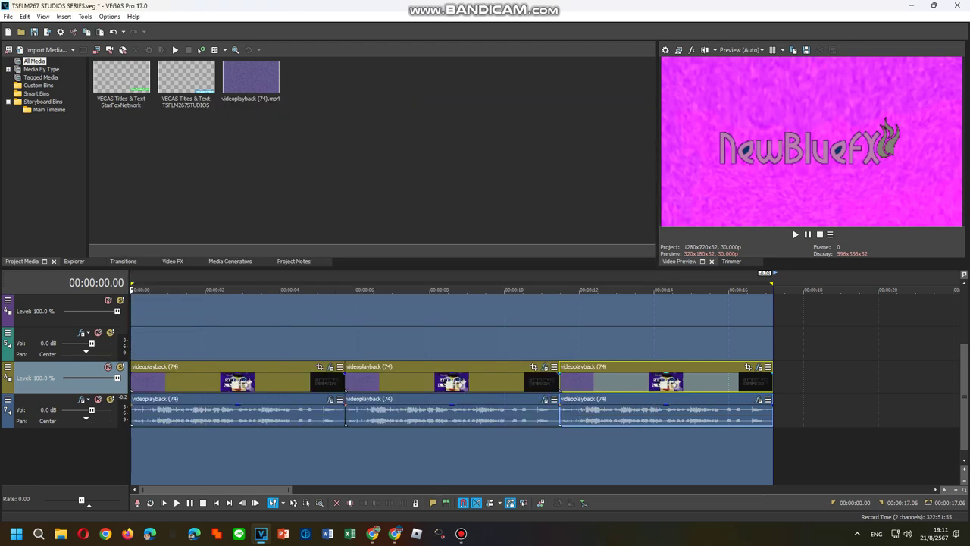
# Play the timeline from the start to preview all three clips with their effects, and replay it.
pyautogui.doubleClick(652, 343)
pyautogui.press('space')
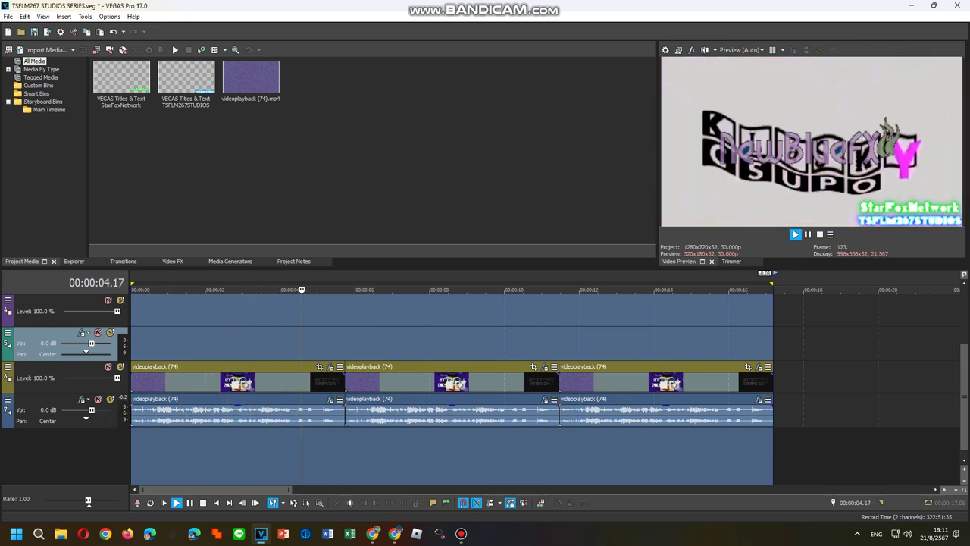
pyautogui.click(318, 343)
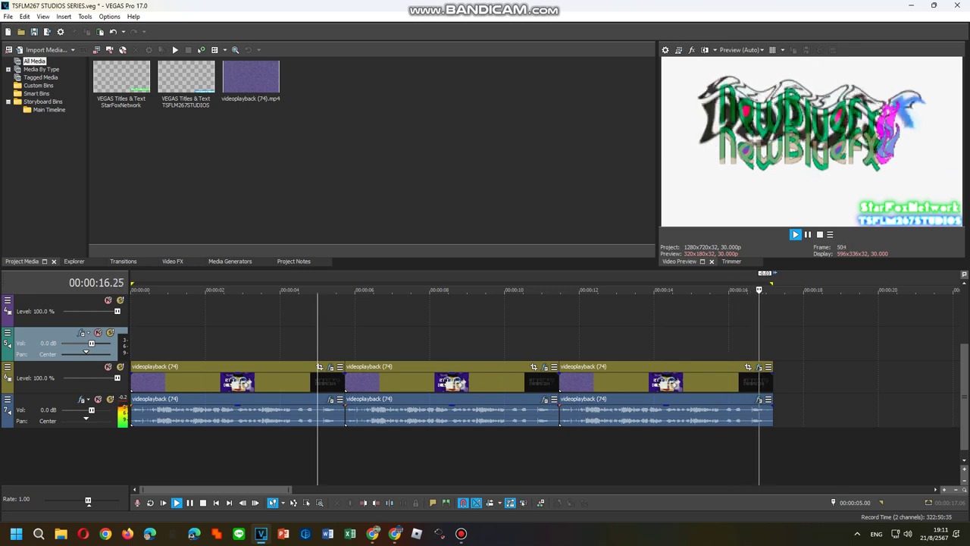
pyautogui.press('space')
pyautogui.doubleClick(452, 310)
pyautogui.press('space')
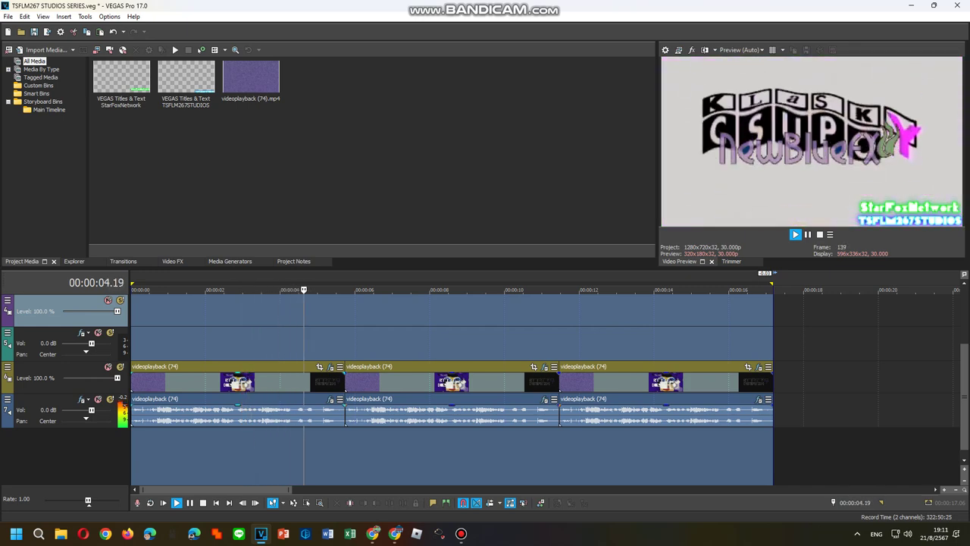
# Add a second NewBlue ME Wiggle to the first clip's video effects chain, directly after the existing Wiggle.
pyautogui.press('space')
pyautogui.rightClick(309, 381)
pyautogui.click(345, 118)
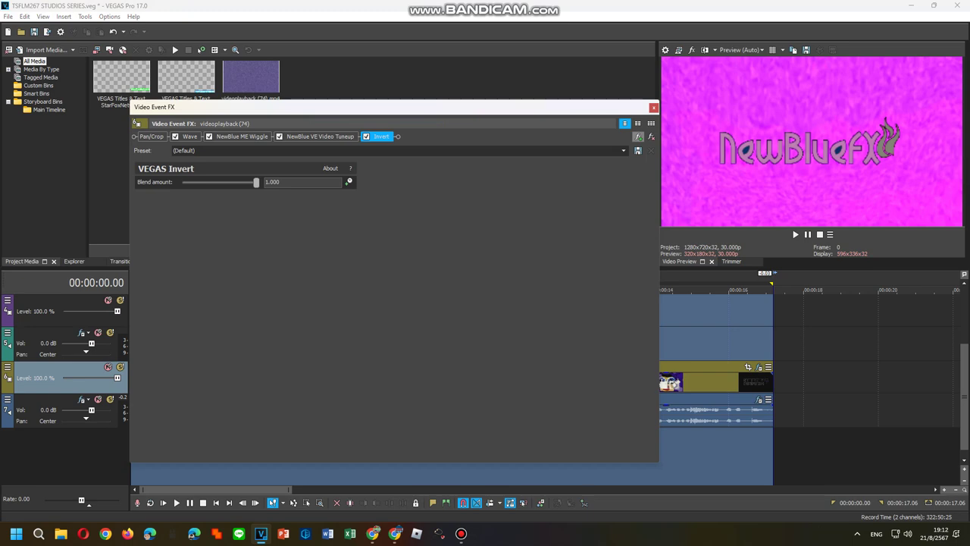
pyautogui.click(638, 138)
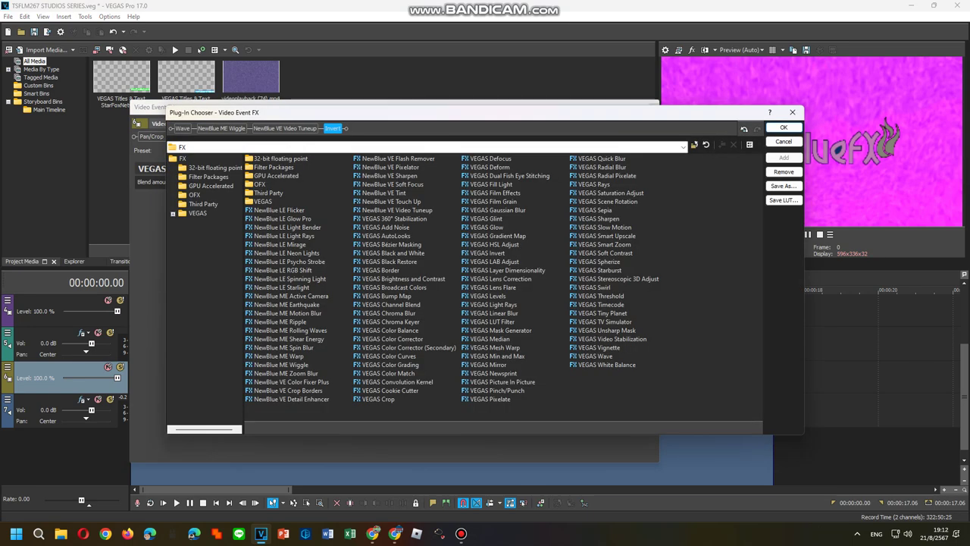
pyautogui.doubleClick(280, 365)
pyautogui.moveTo(371, 128); pyautogui.dragTo(277, 128)
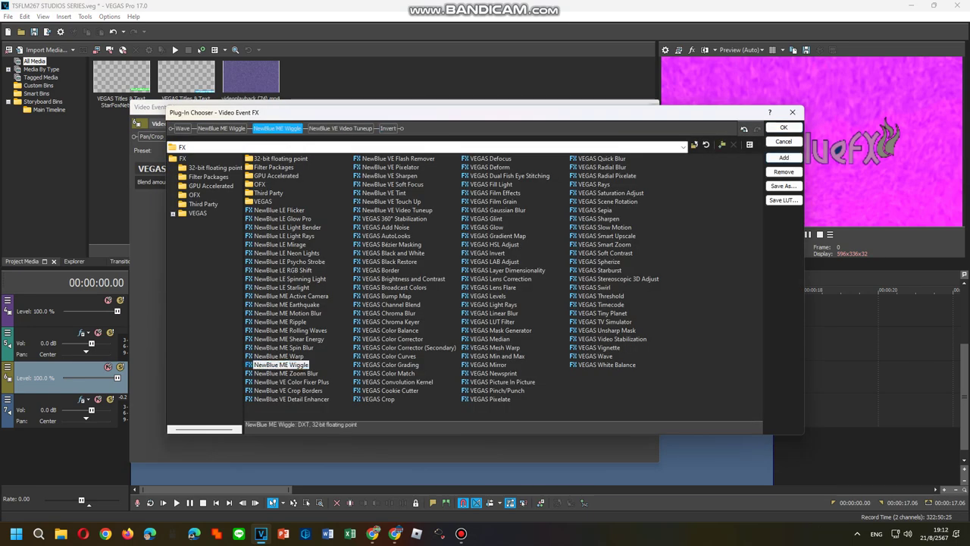
pyautogui.click(783, 127)
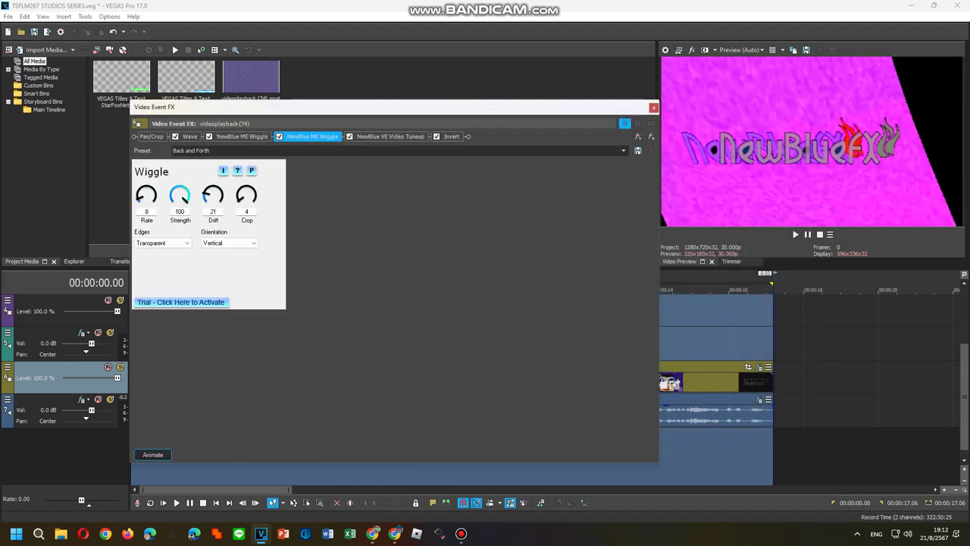
# Apply the X Not Scary preset to the first clip's newly added Wiggle while the timeline plays.
pyautogui.press('space')
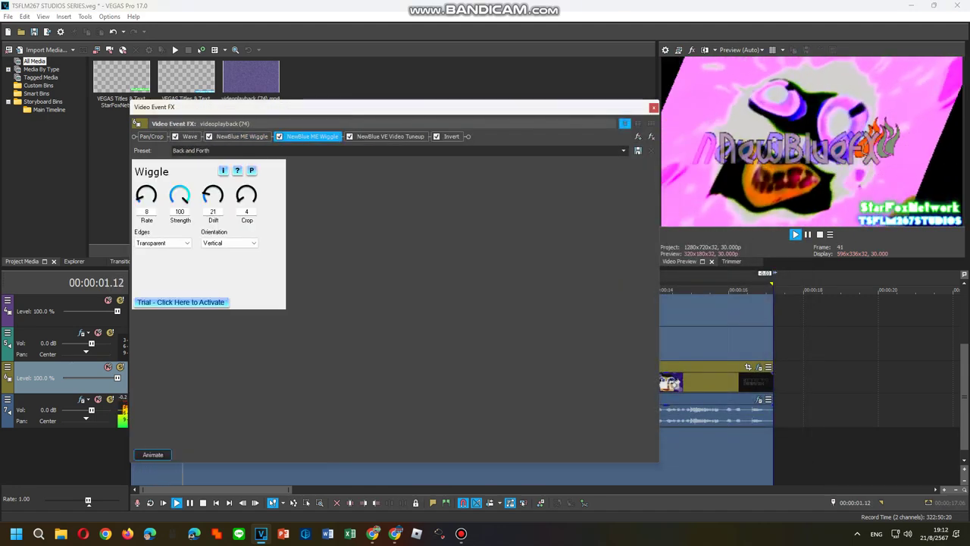
pyautogui.click(623, 151)
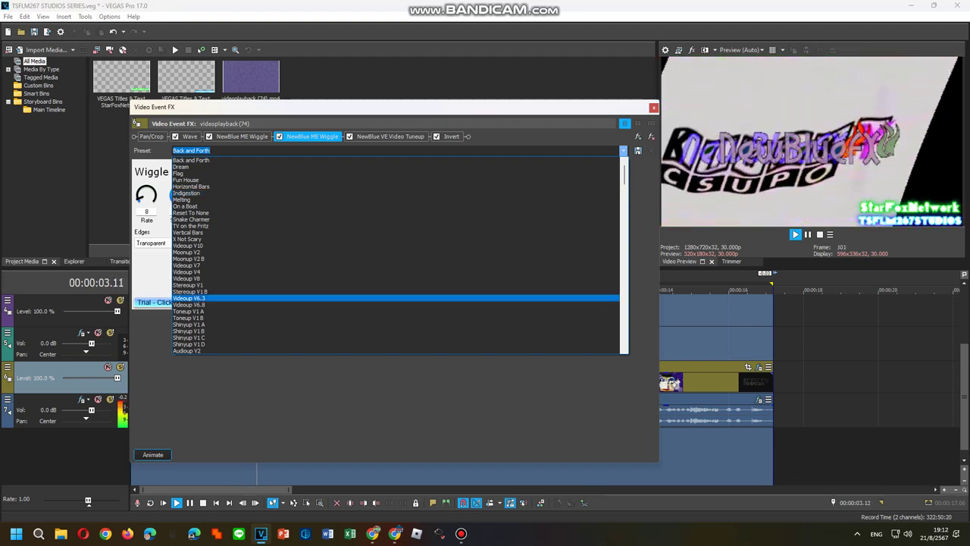
pyautogui.press('Up')
pyautogui.press('Up')
pyautogui.press('Up')
pyautogui.press('Up')
pyautogui.press('Up')
pyautogui.press('Up')
pyautogui.press('Up')
pyautogui.press('Up')
pyautogui.press('Up')
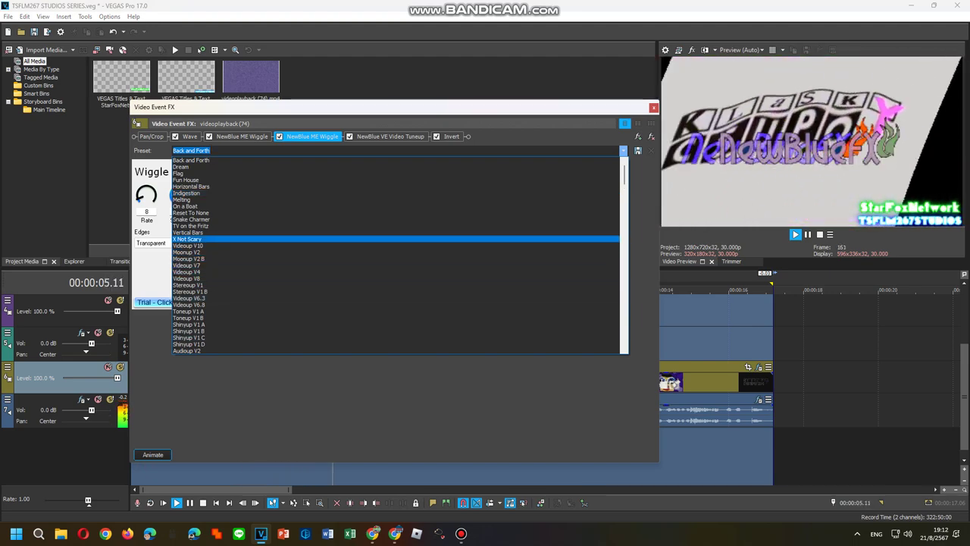
pyautogui.press('Return')
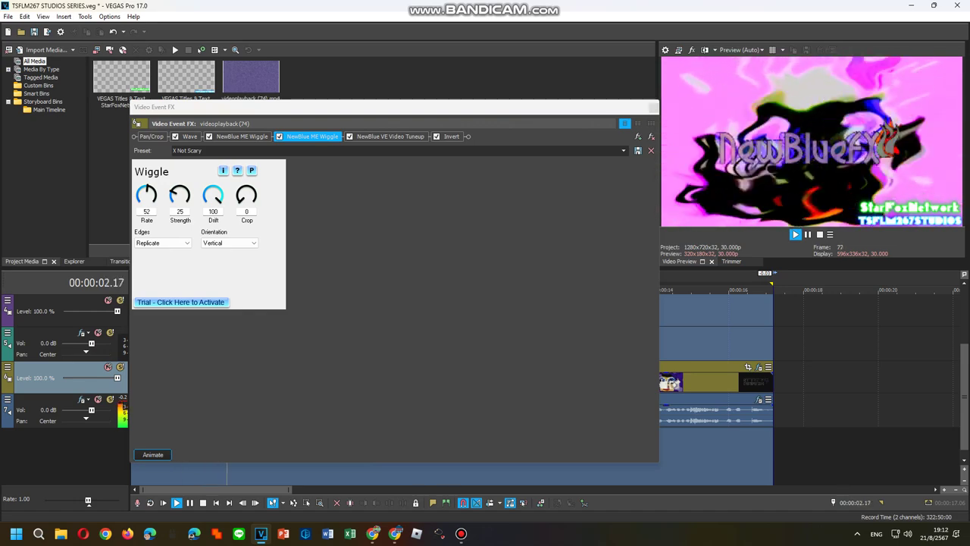
# Check the settings of the first clip's original Wiggle and preview the timeline with both Wiggle effects.
pyautogui.click(242, 137)
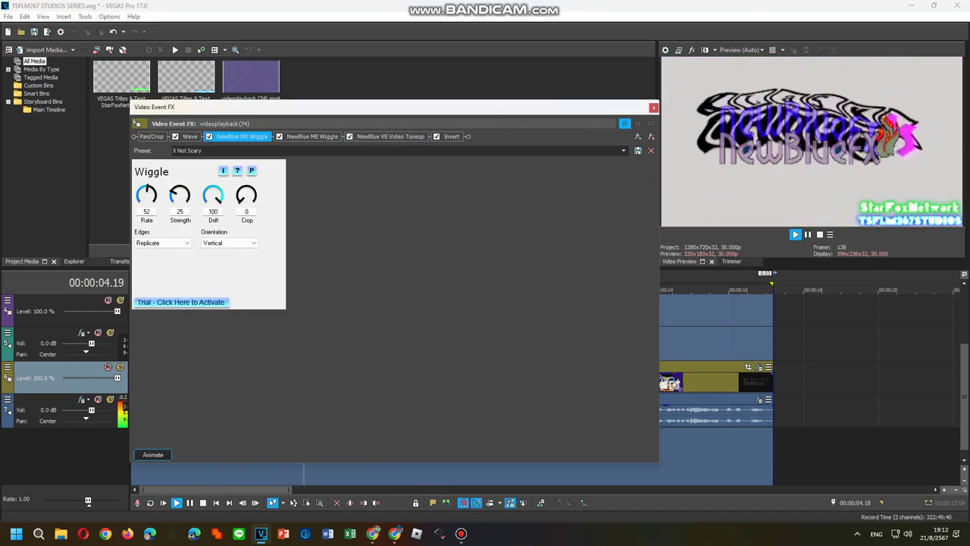
pyautogui.click(795, 235)
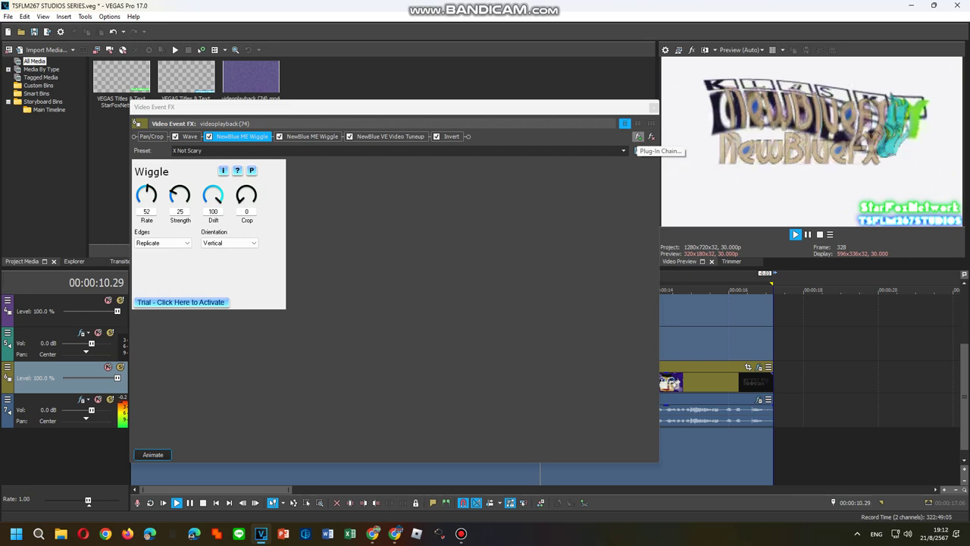
pyautogui.press('space')
# Save the first clip's video effects chain as a plug-in package.
pyautogui.click(638, 137)
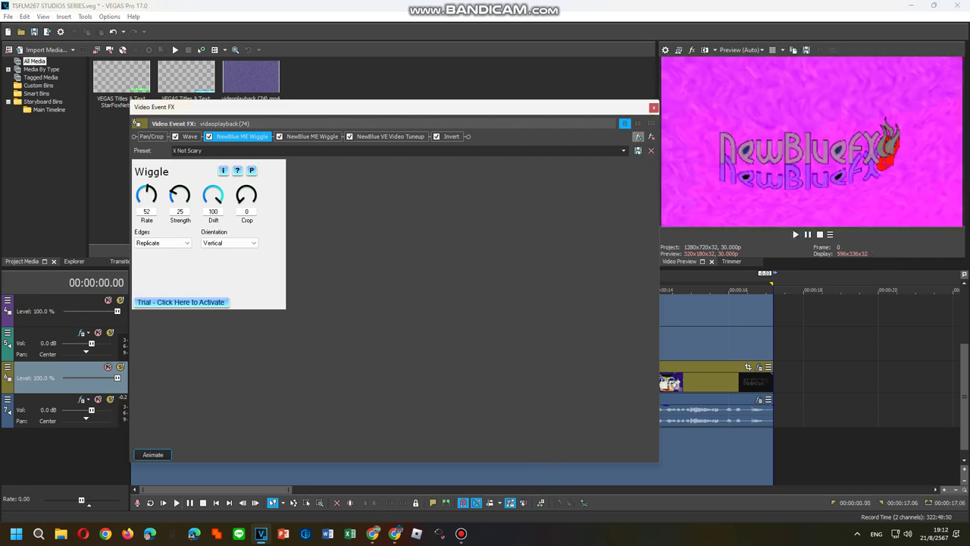
pyautogui.click(638, 136)
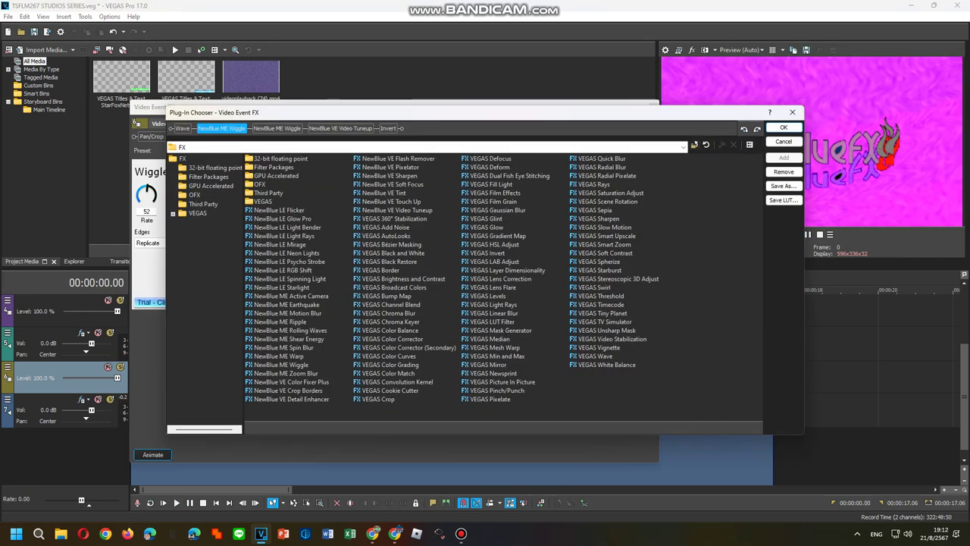
pyautogui.click(784, 185)
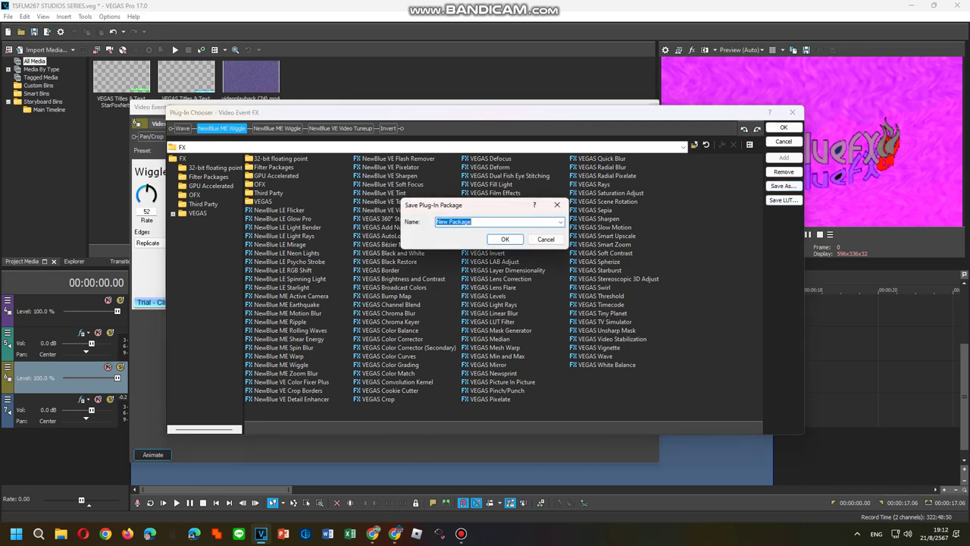
pyautogui.write('To')
pyautogui.click(505, 240)
pyautogui.click(783, 127)
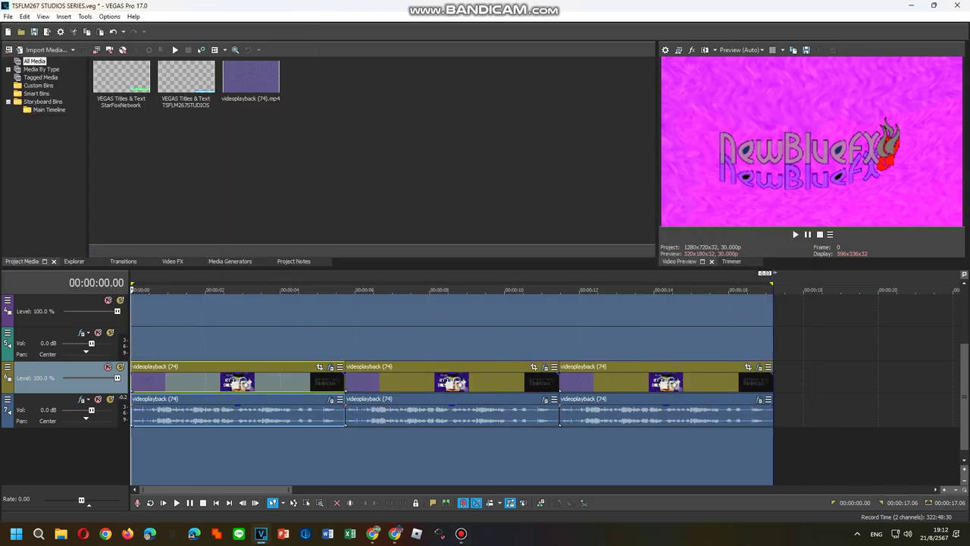
# Save the second clip's video effects chain as a plug-in package named Tuneup Y.
pyautogui.rightClick(543, 381)
pyautogui.click(577, 117)
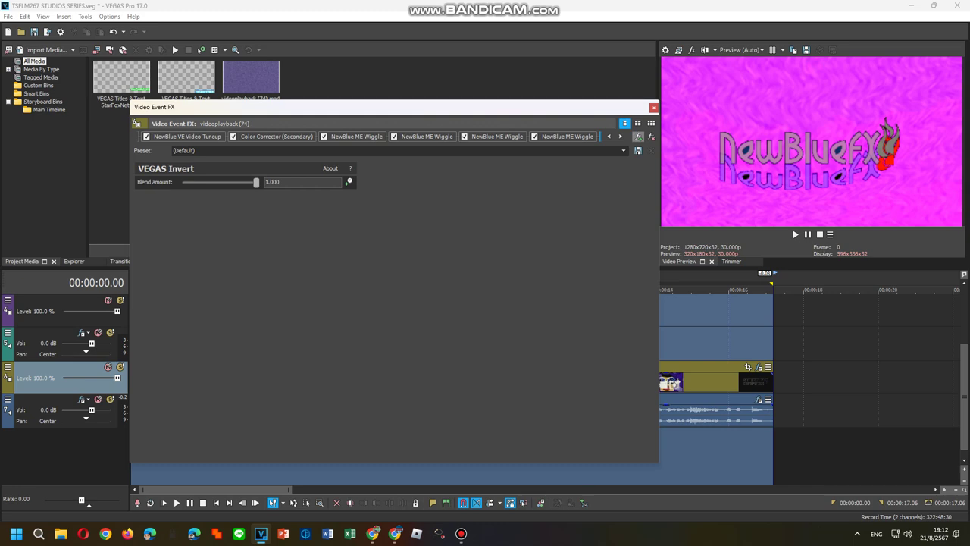
pyautogui.click(637, 136)
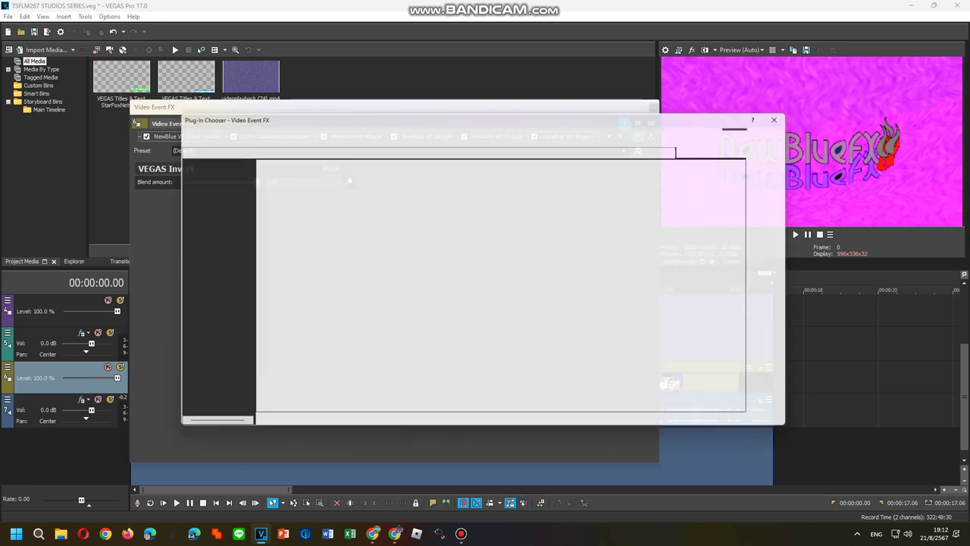
pyautogui.click(783, 186)
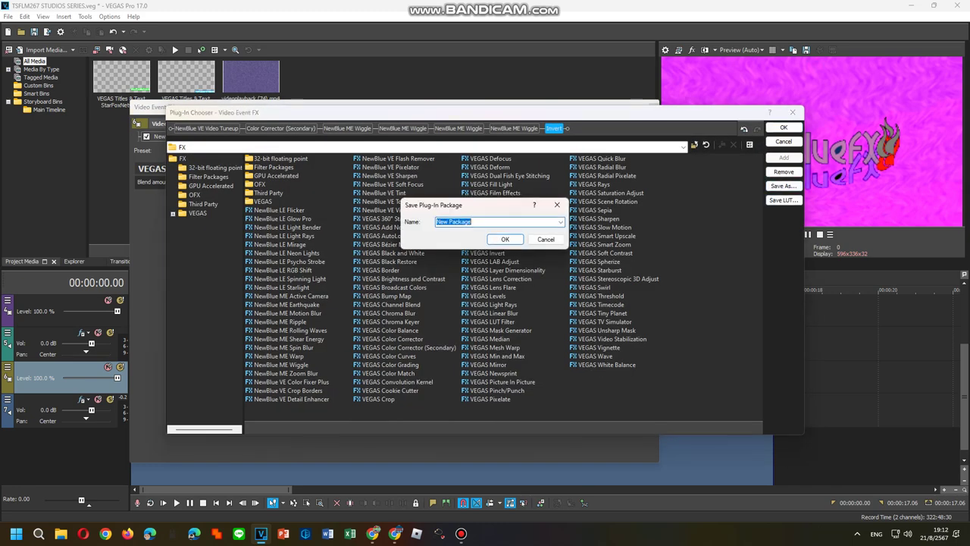
pyautogui.write('Tuneup Y')
pyautogui.click(505, 238)
pyautogui.click(783, 127)
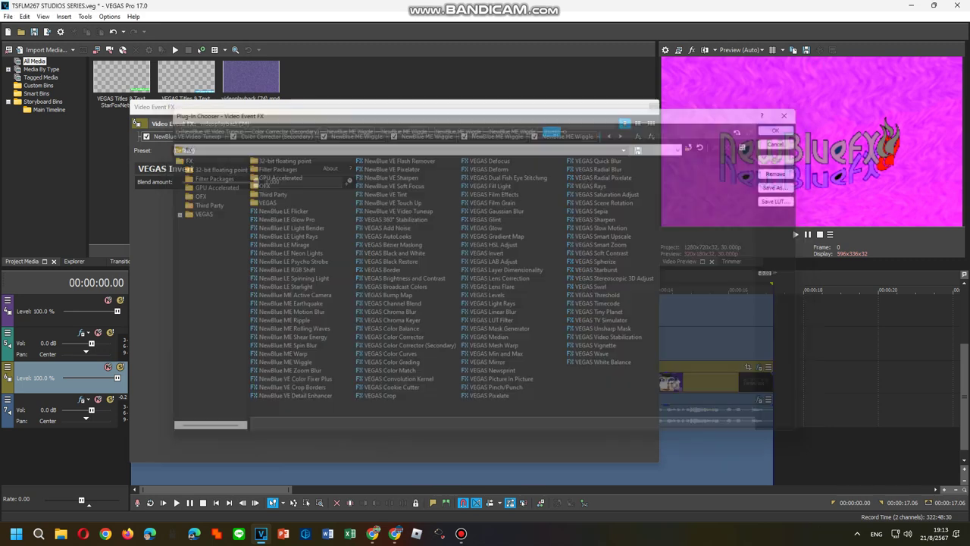
# Save the third clip's video effects chain as a plug-in package named Tuneup Z and close the effects window.
pyautogui.rightClick(712, 379)
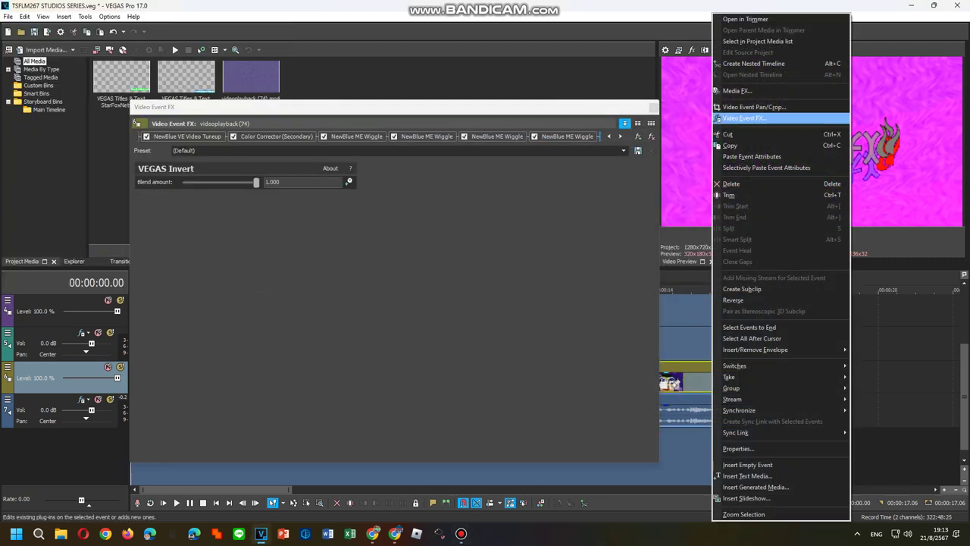
pyautogui.click(746, 118)
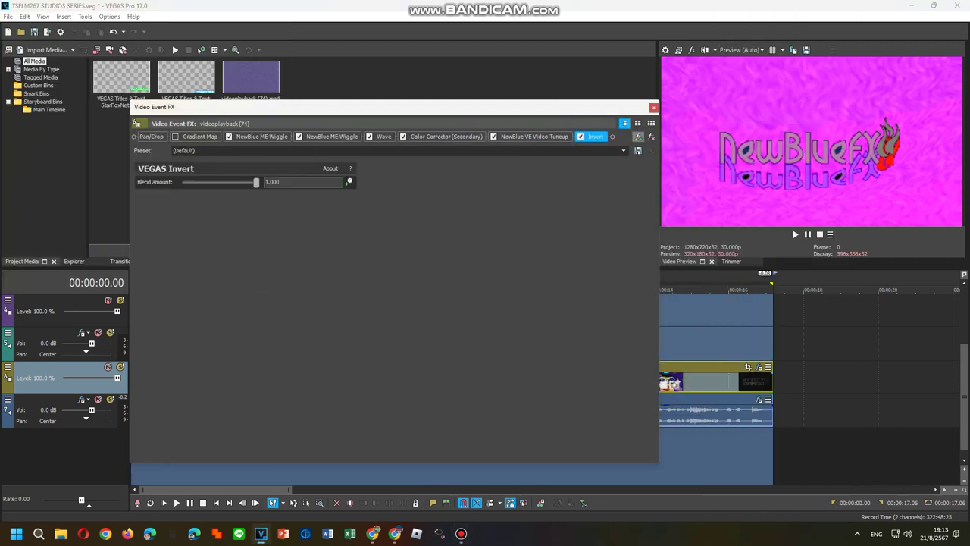
pyautogui.click(638, 137)
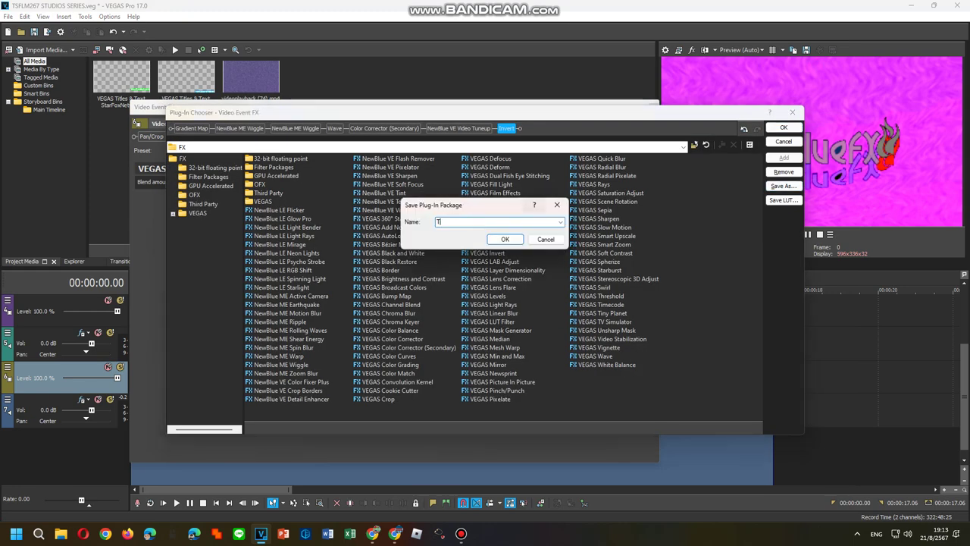
pyautogui.write('up Z')
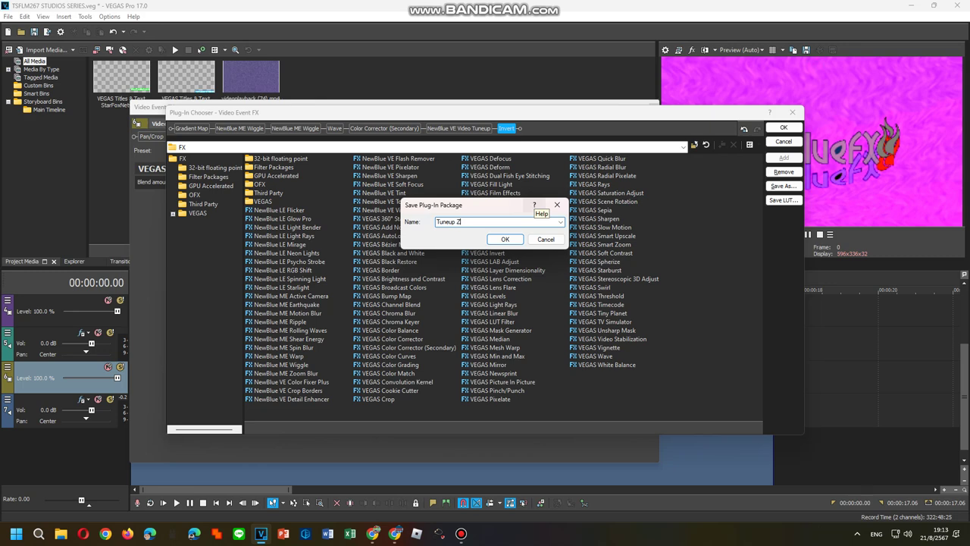
pyautogui.press('Return')
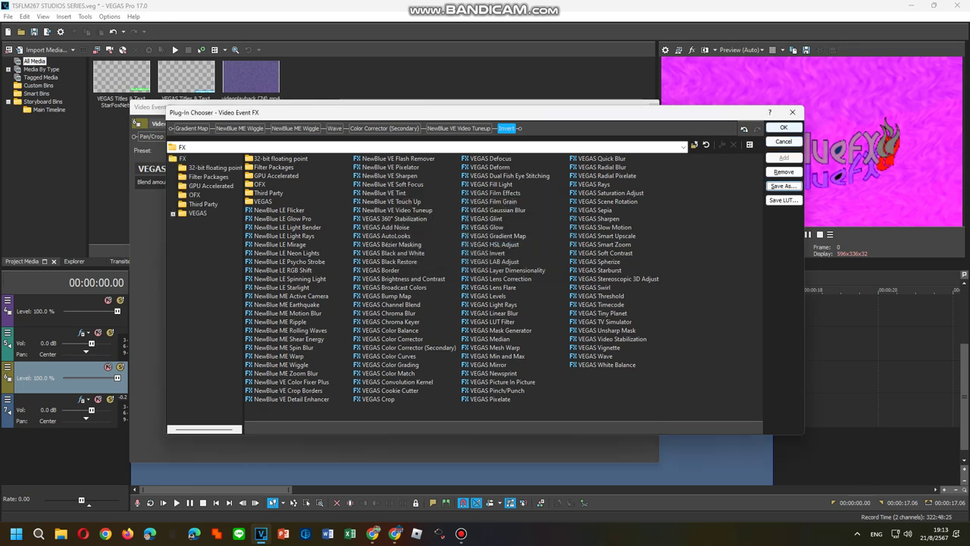
pyautogui.click(784, 128)
pyautogui.click(648, 107)
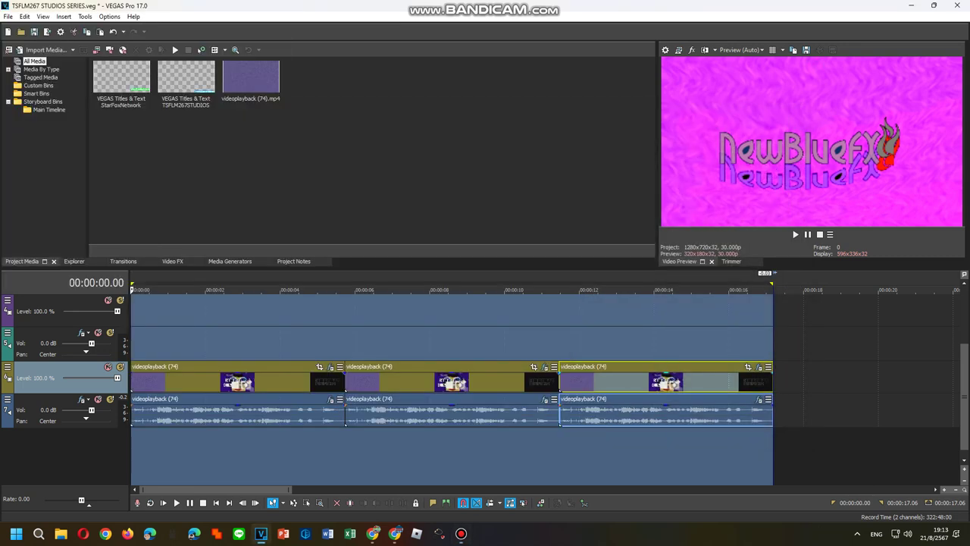
# Play the timeline from the start to preview the finished effects on all three clips.
pyautogui.click(649, 311)
pyautogui.press('space')
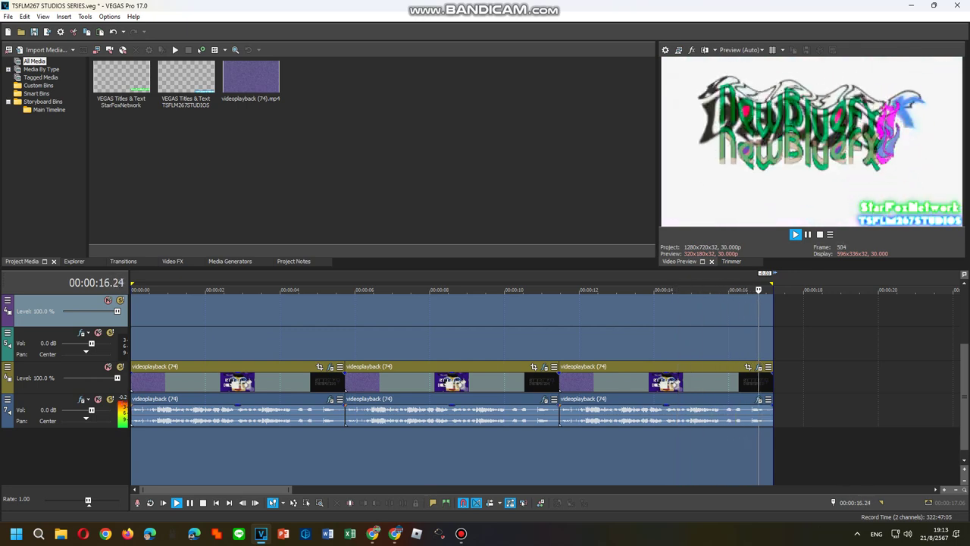
pyautogui.click(461, 534)
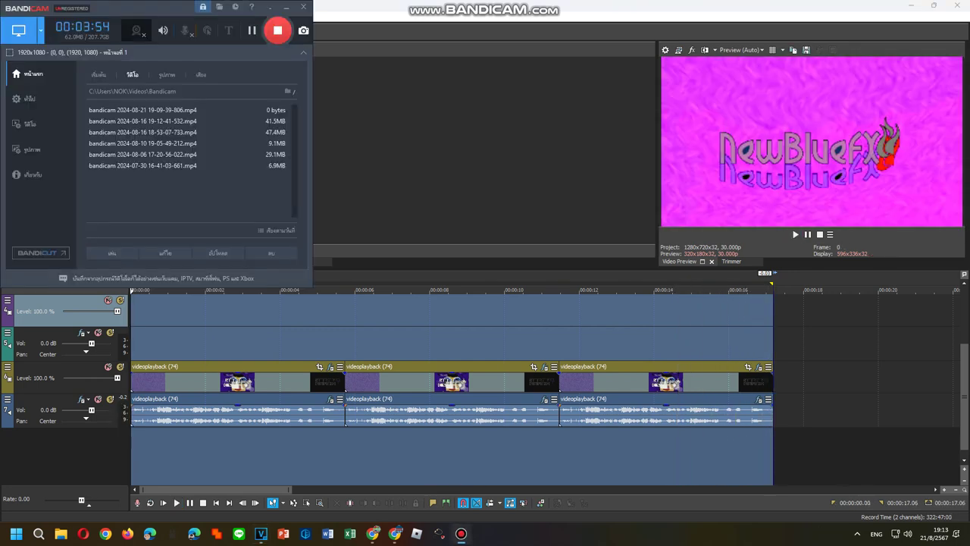